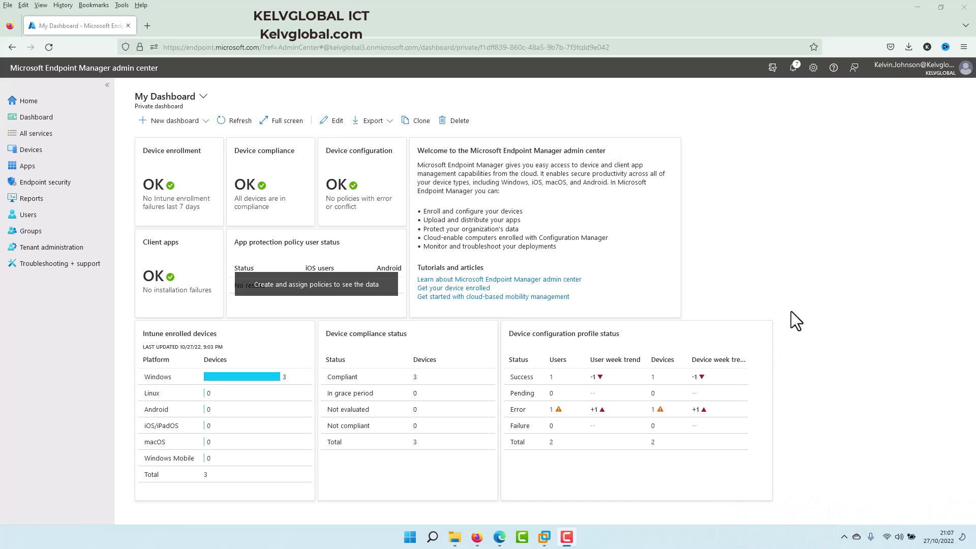
Step: On DC01, view the detailed fields of the kelvglobal-DC01-CA root certificate from the CA's Properties
mouse_move(545, 536)
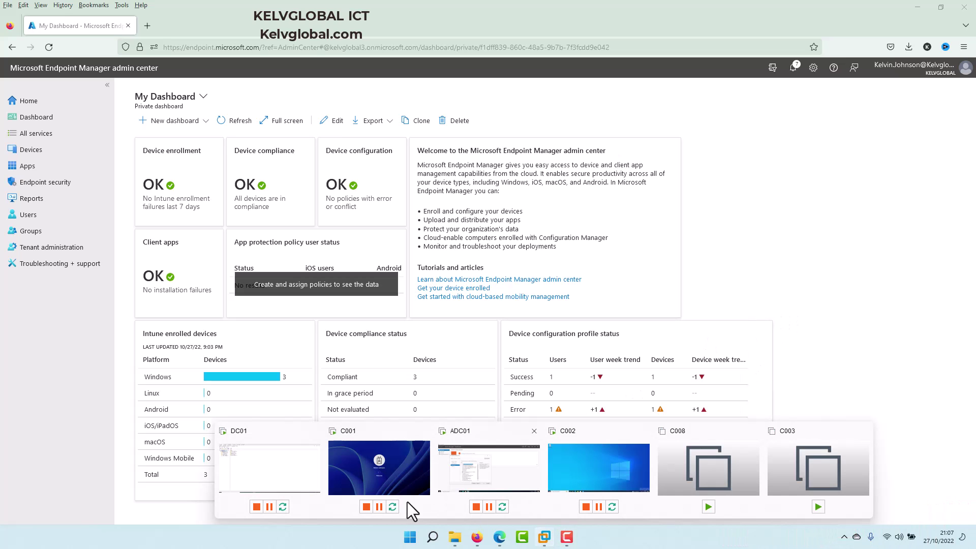
left_click(270, 477)
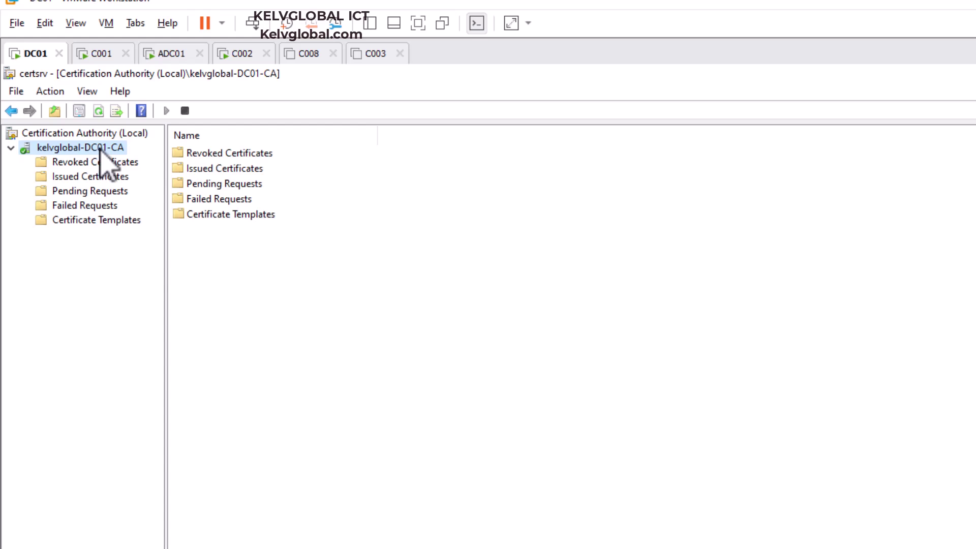
right_click(100, 149)
left_click(157, 248)
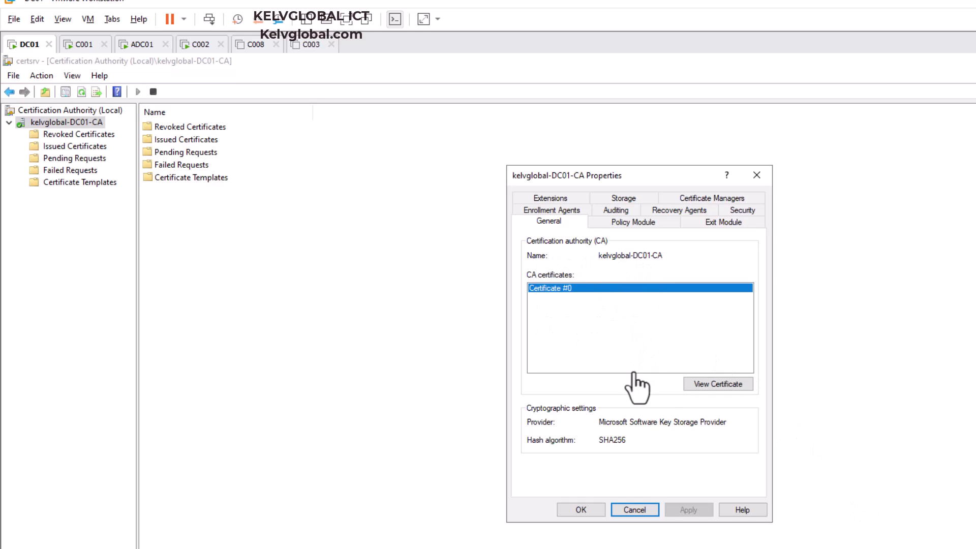
left_click(718, 385)
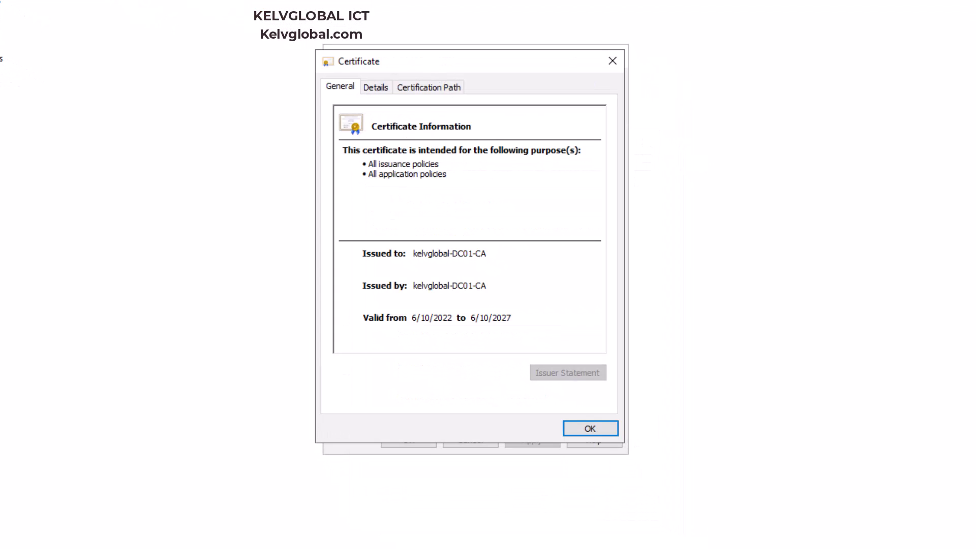
left_click(377, 88)
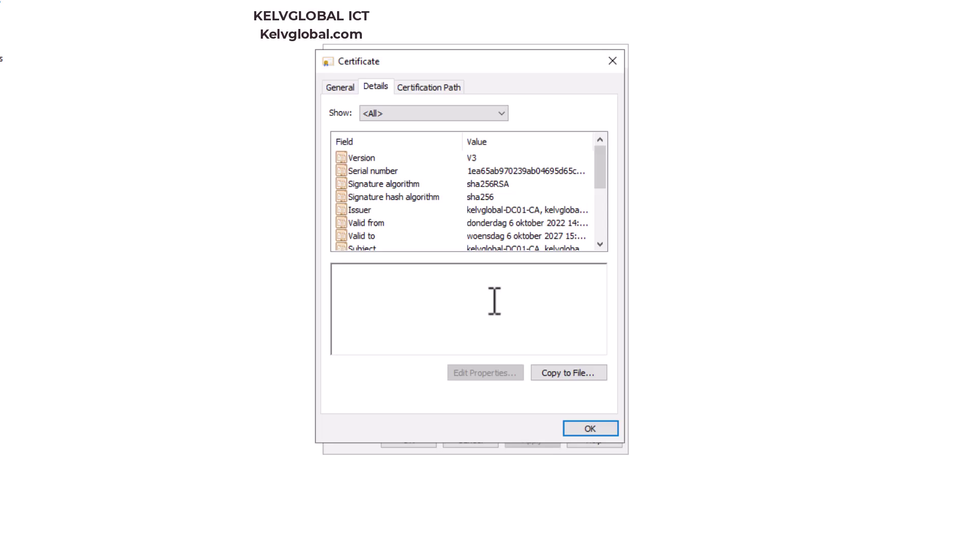
Step: Step through the Certificate Export Wizard keeping DER encoded binary X.509, then cancel it
left_click(559, 373)
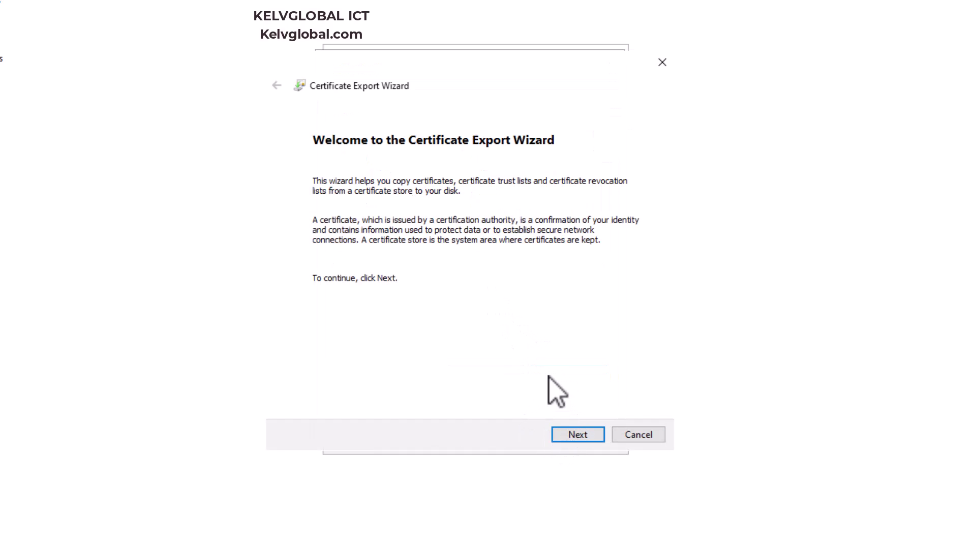
left_click(572, 436)
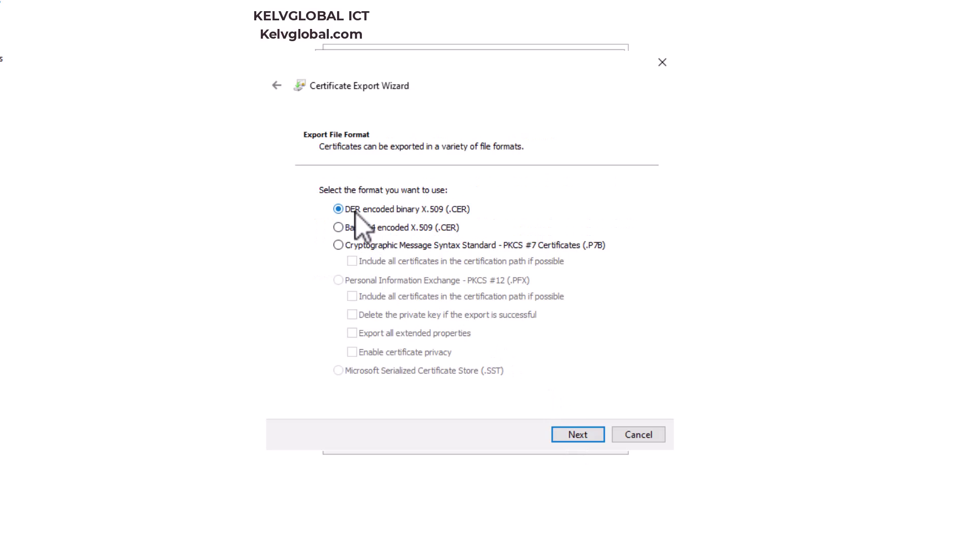
left_click(577, 436)
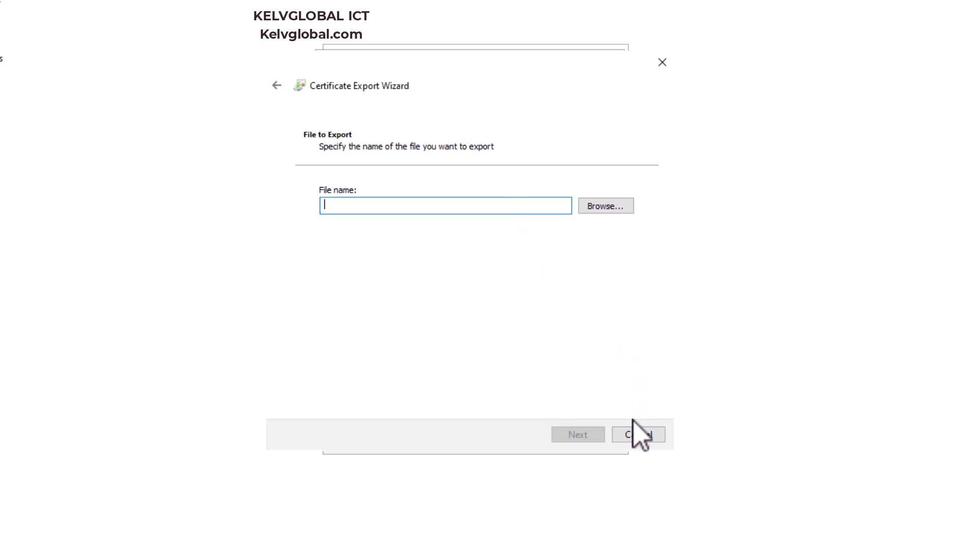
left_click(638, 435)
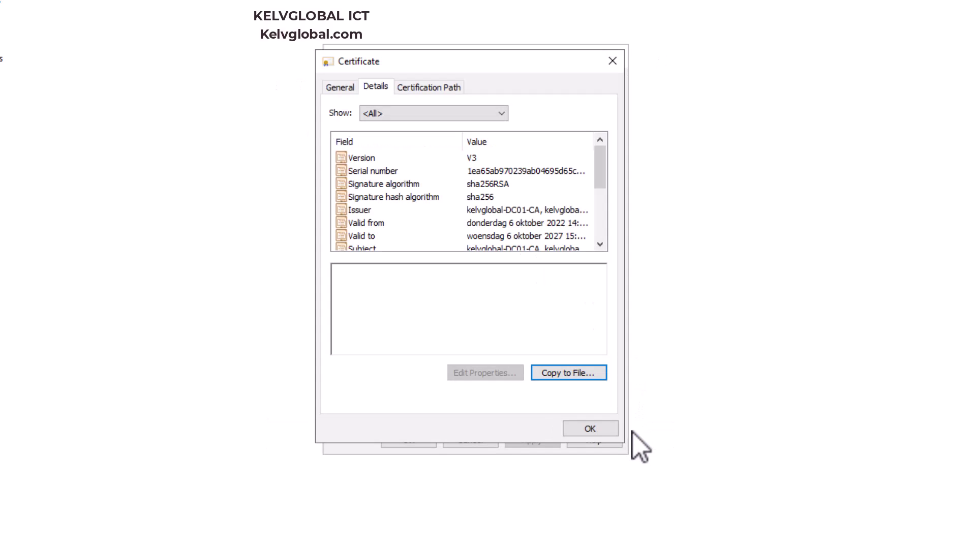
Step: Close the Certificate viewer and the CA Properties window
left_click(584, 426)
left_click(611, 63)
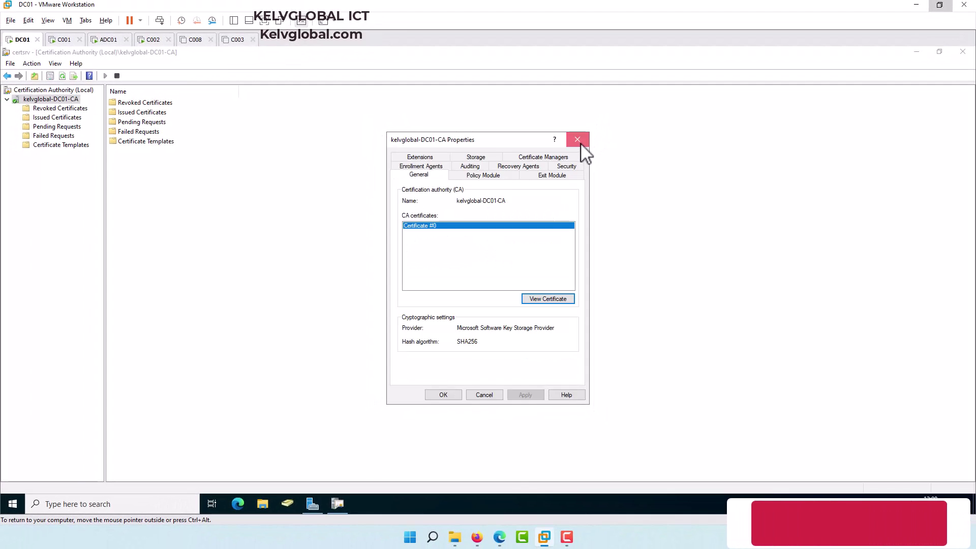
left_click(596, 88)
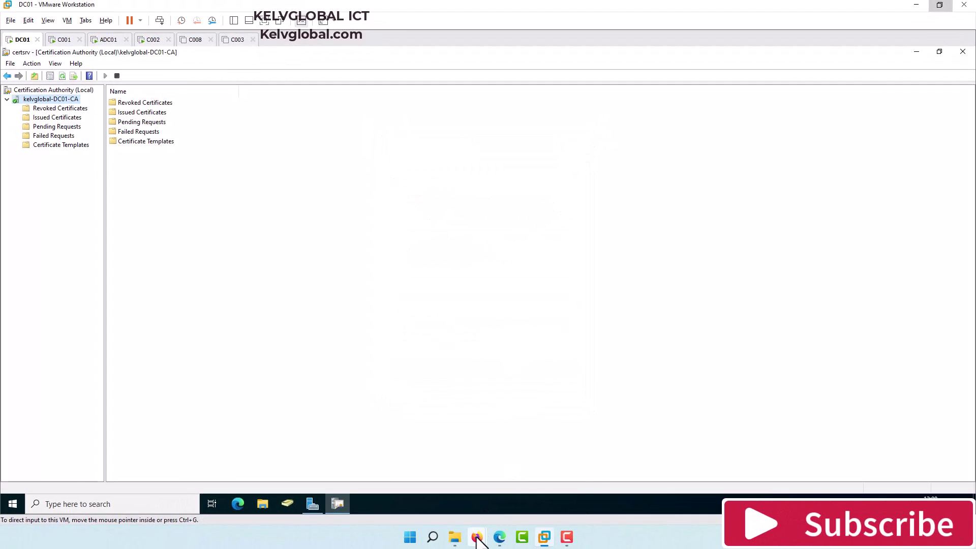
Step: In Endpoint Manager, start a new profile from Devices > Configuration profiles
mouse_move(477, 536)
left_click(529, 485)
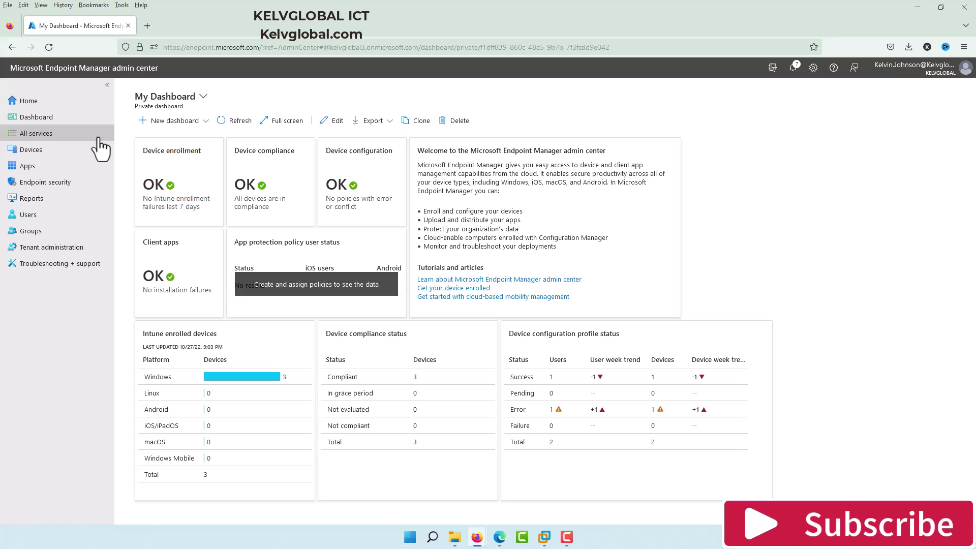
left_click(32, 151)
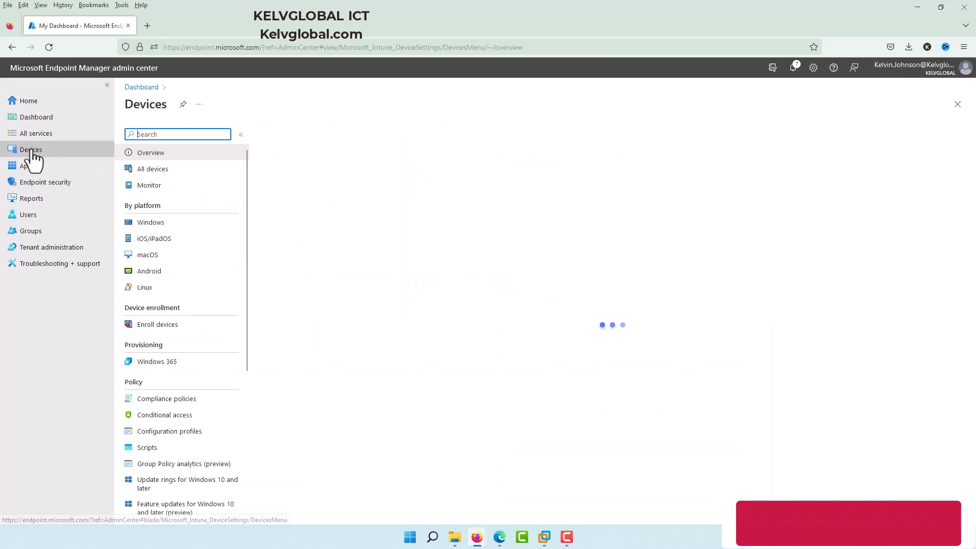
left_click(193, 437)
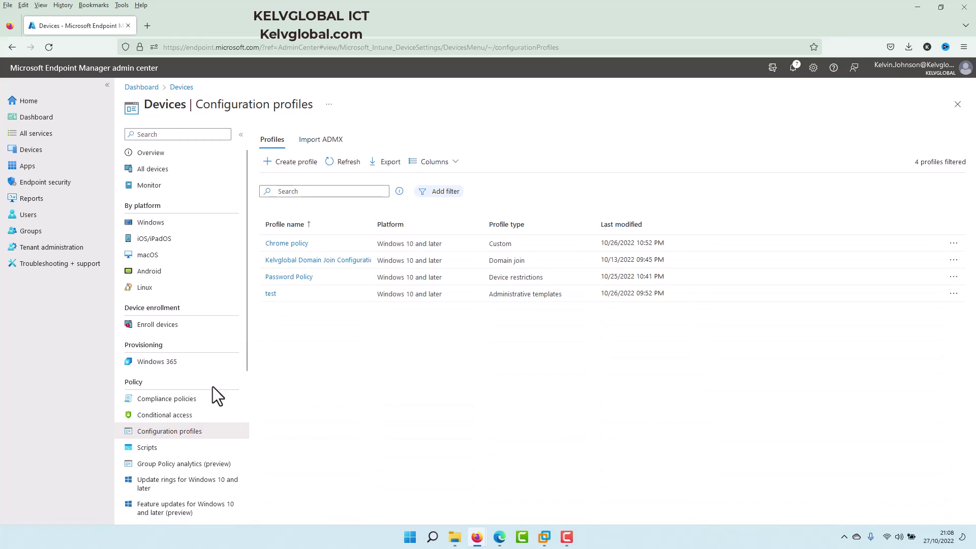
left_click(300, 162)
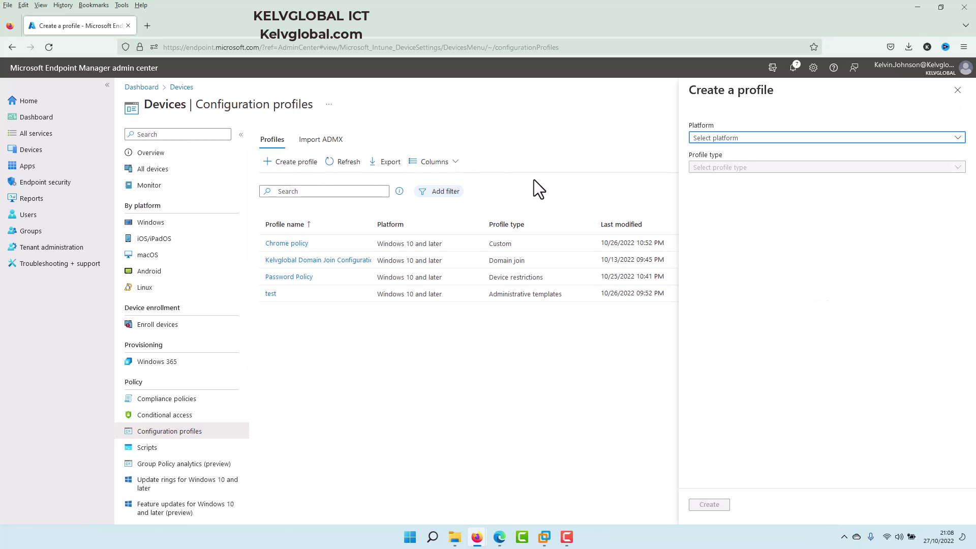
Step: Set platform to Windows 10 and later and profile type to Templates
left_click(688, 181)
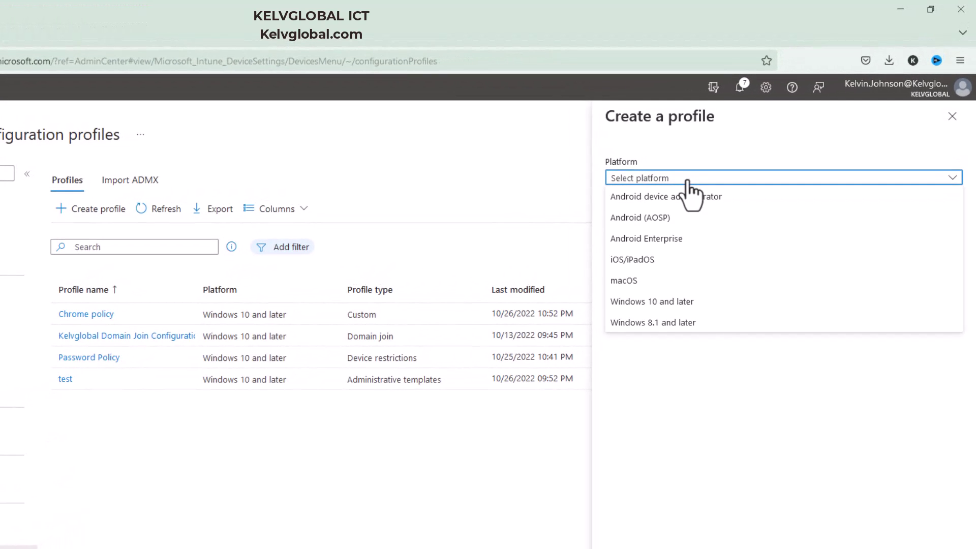
left_click(677, 304)
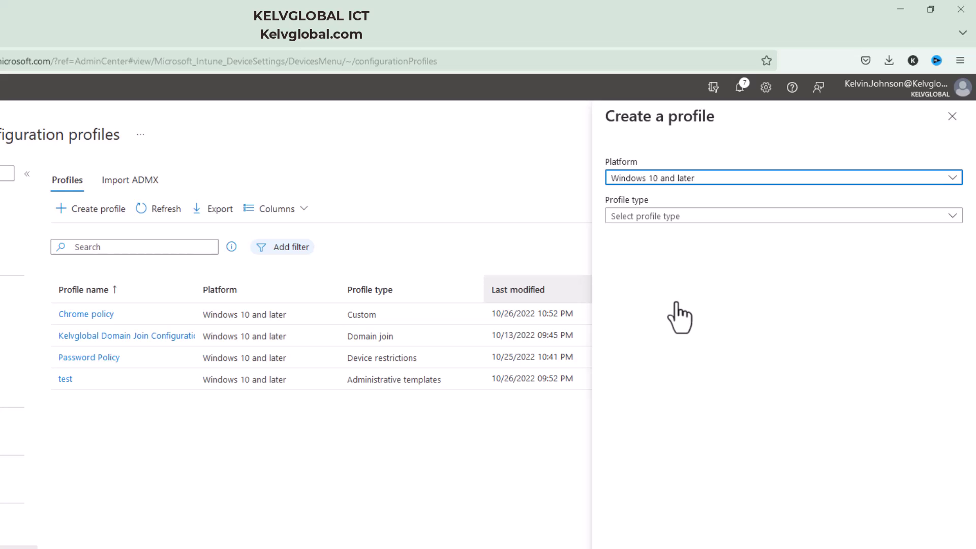
left_click(696, 218)
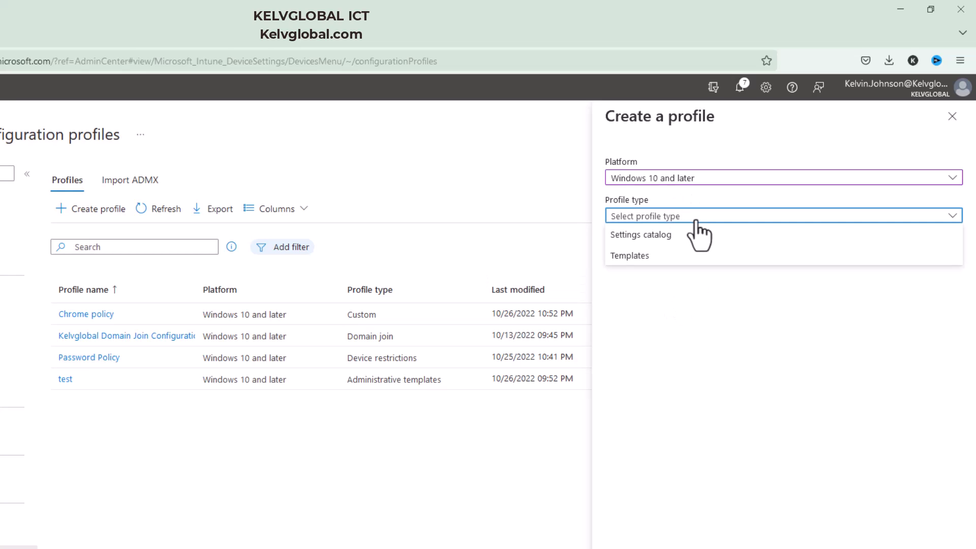
left_click(650, 262)
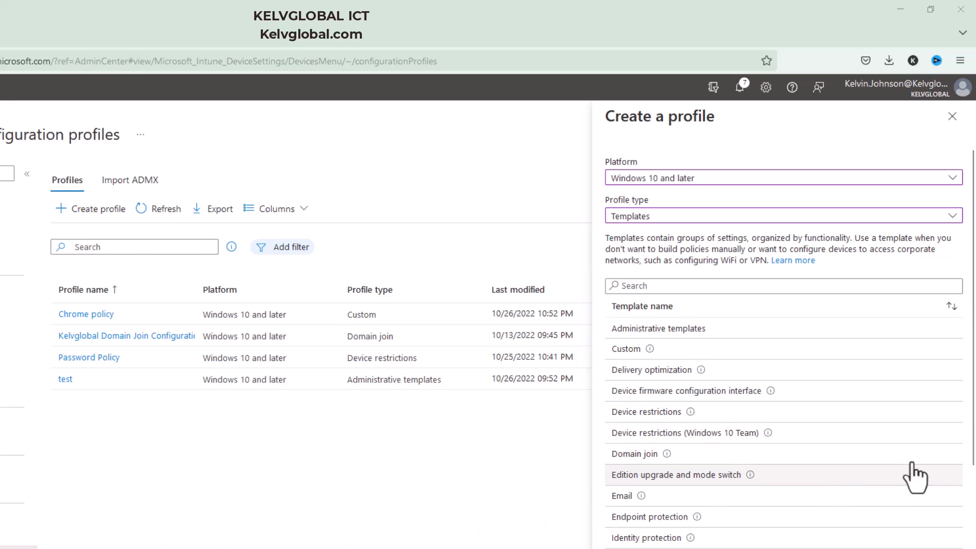
scroll(972, 442, "down", 5)
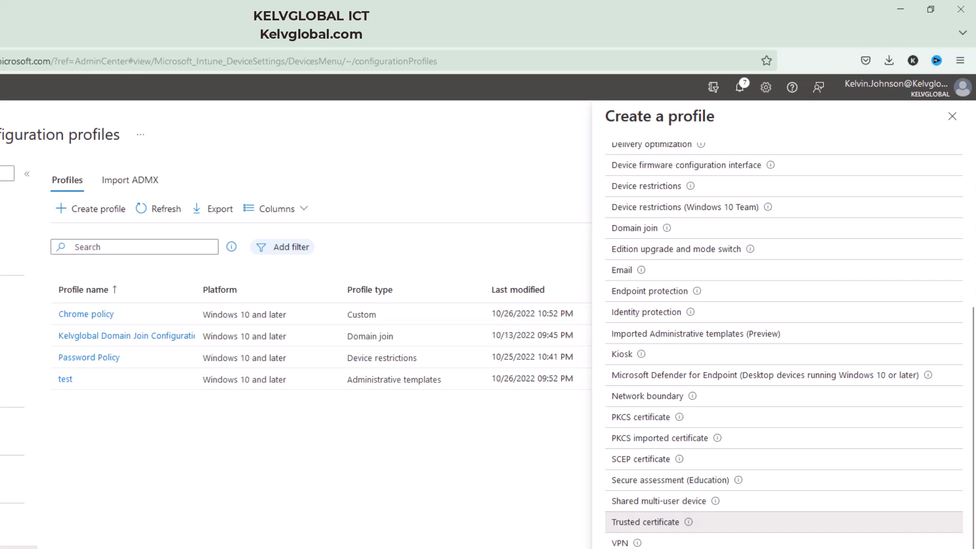
Step: Create a Trusted certificate profile named RootCA
left_click(707, 514)
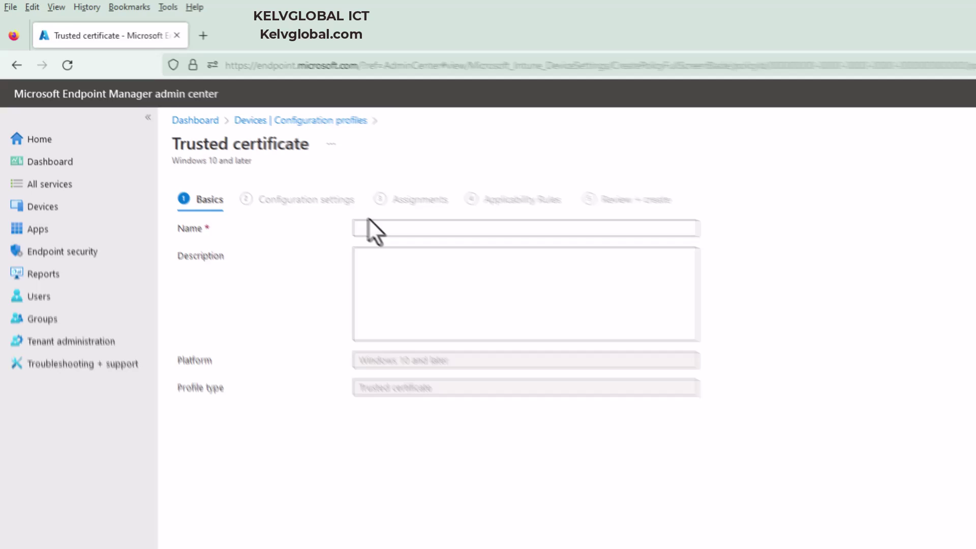
left_click(270, 165)
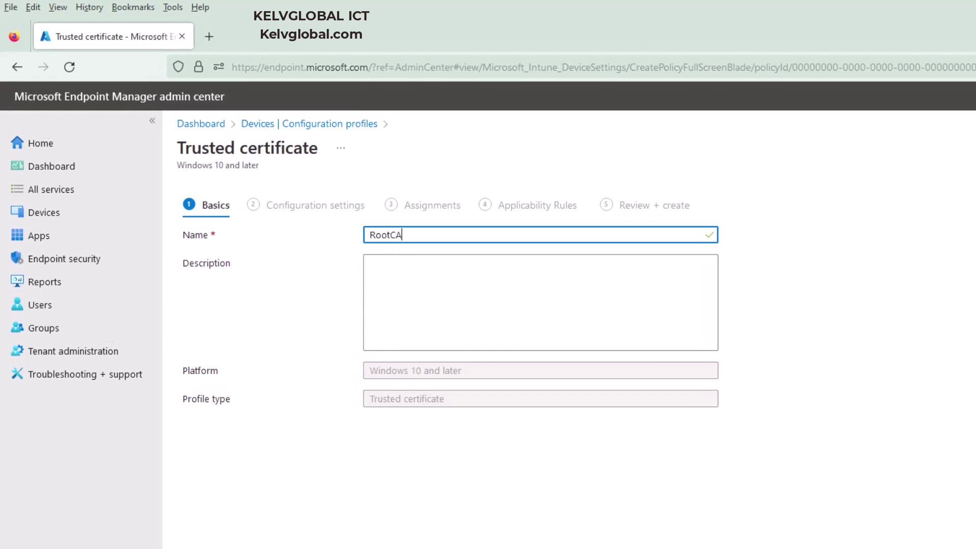
key("Return")
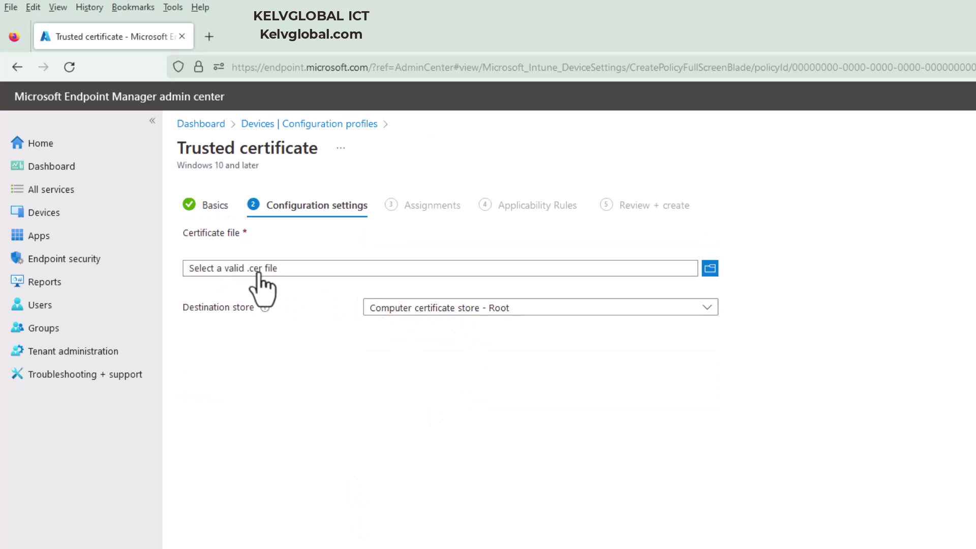
Step: Upload RootCA.cer as the certificate file and choose the destination certificate store
left_click(710, 269)
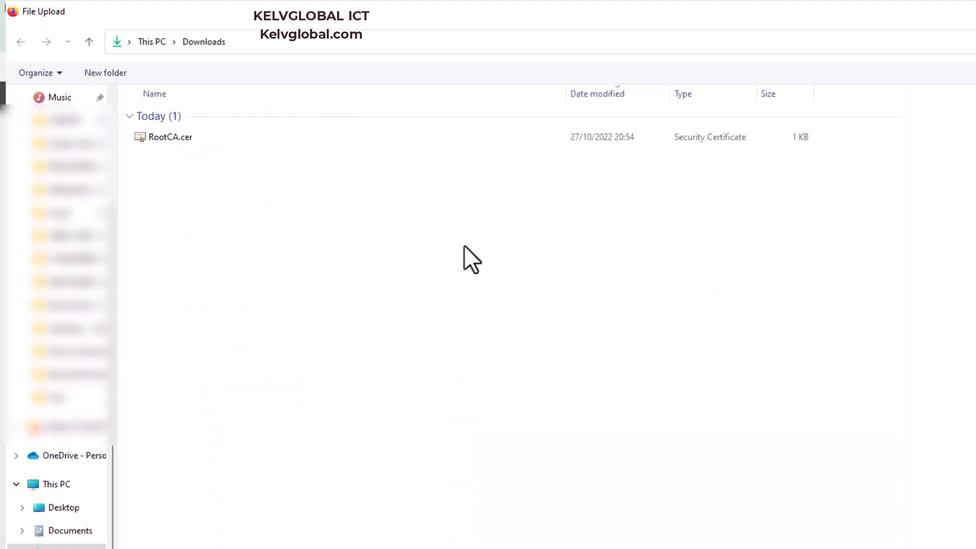
left_click(194, 143)
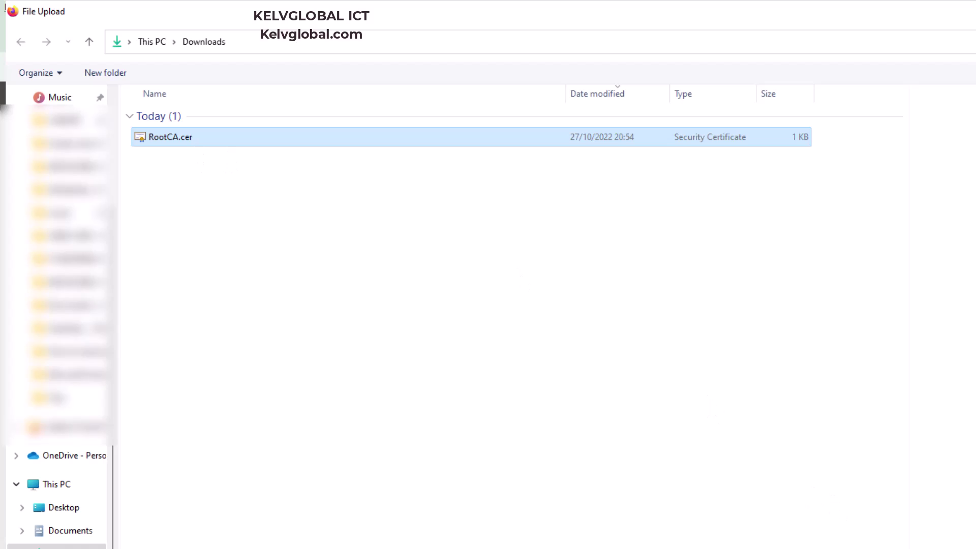
key("Return")
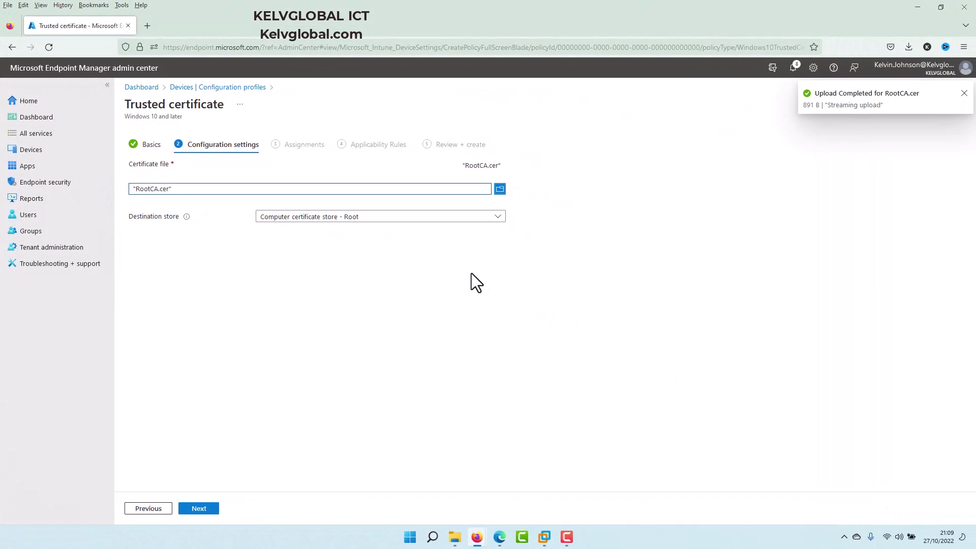
left_click(476, 217)
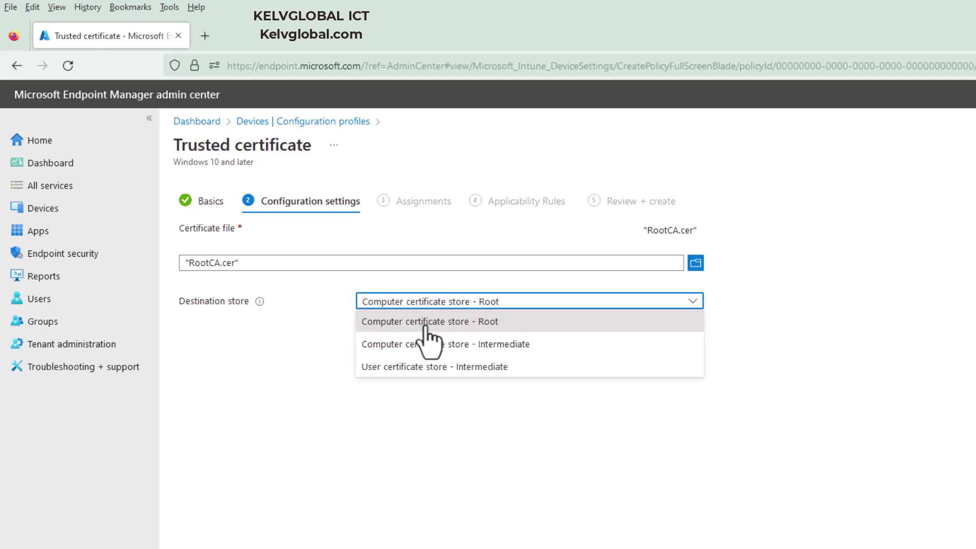
Step: Keep Computer certificate store - Root, assign the profile to All devices, and create it
left_click(420, 323)
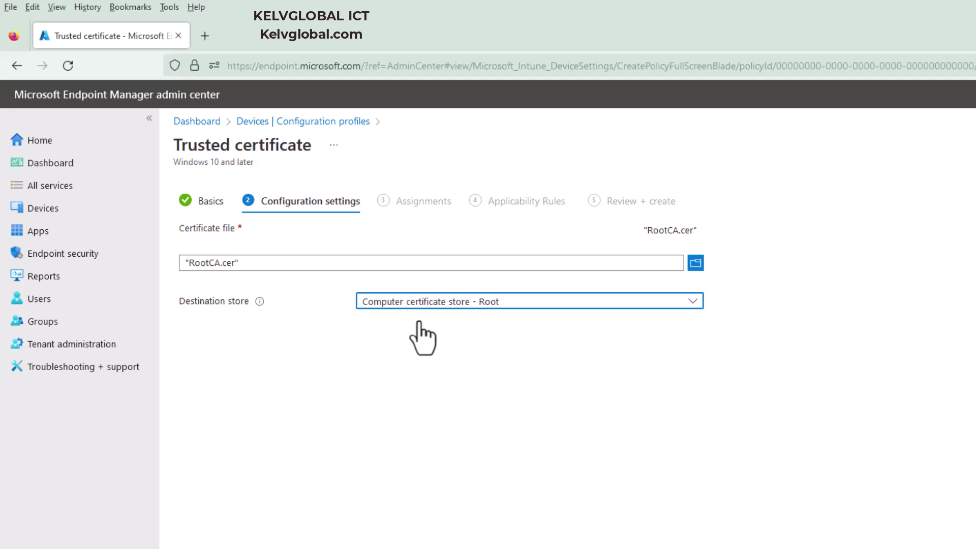
left_click(361, 546)
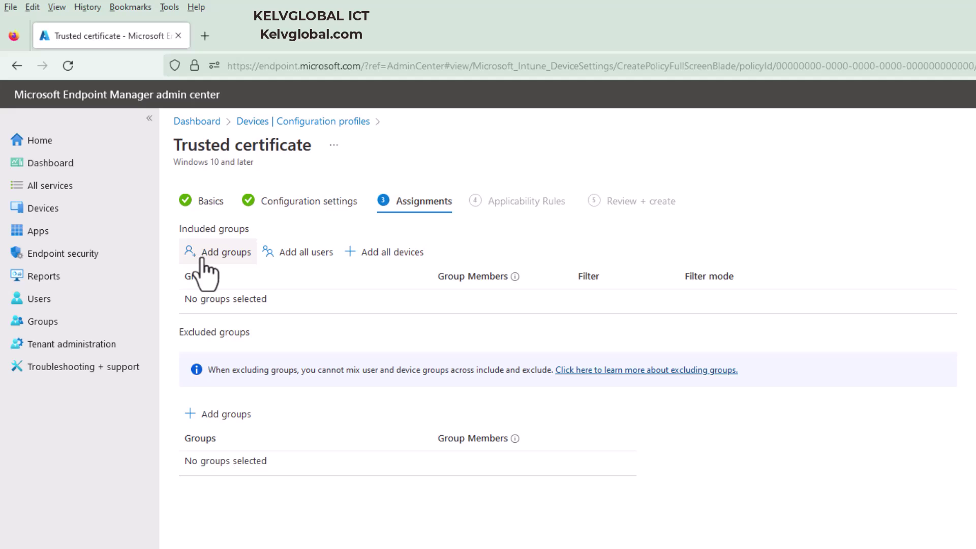
left_click(381, 265)
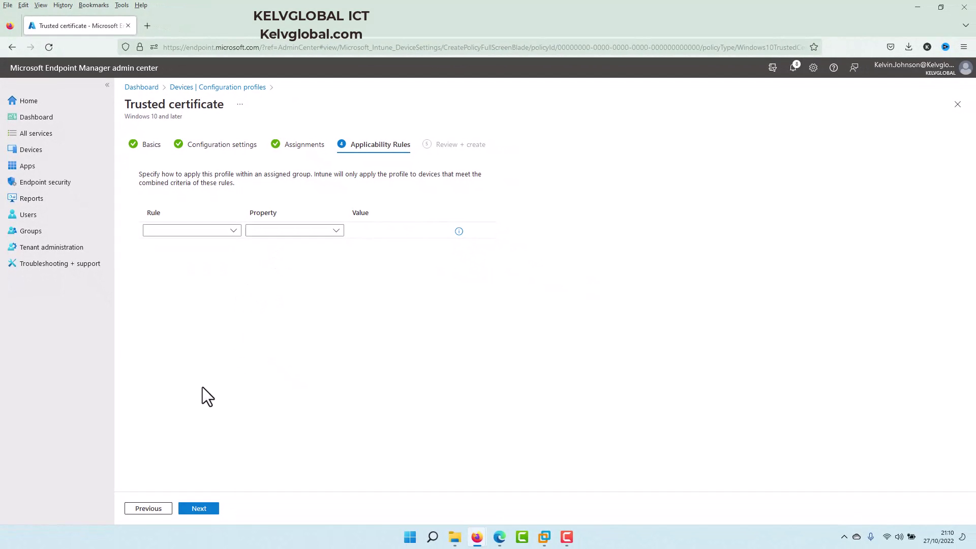
left_click(200, 511)
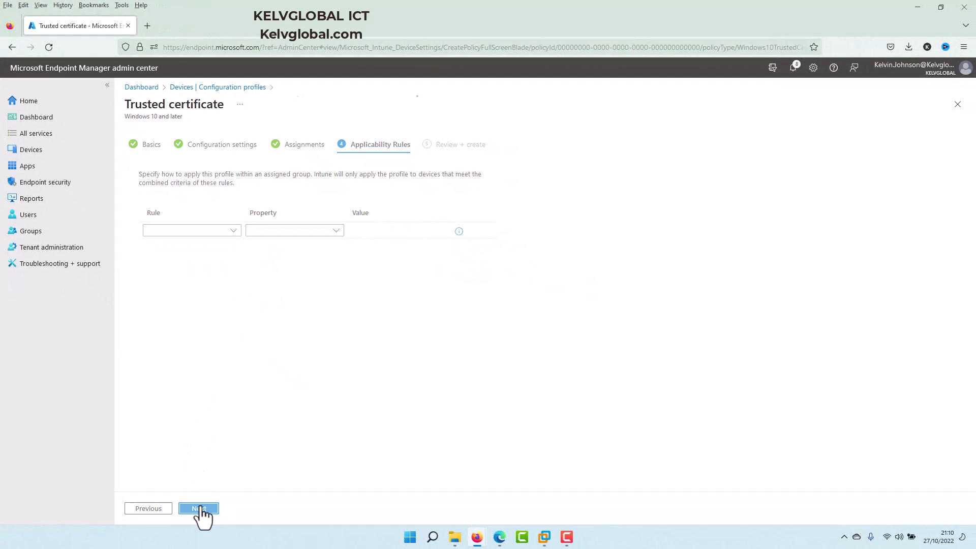
left_click(206, 509)
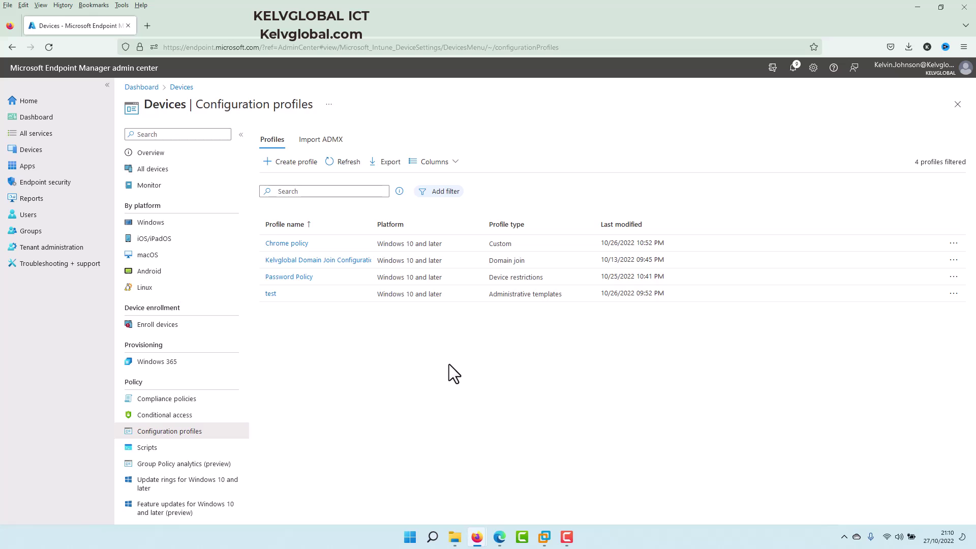
Step: Open device C001 from Devices > All devices and confirm a sync
left_click(17, 148)
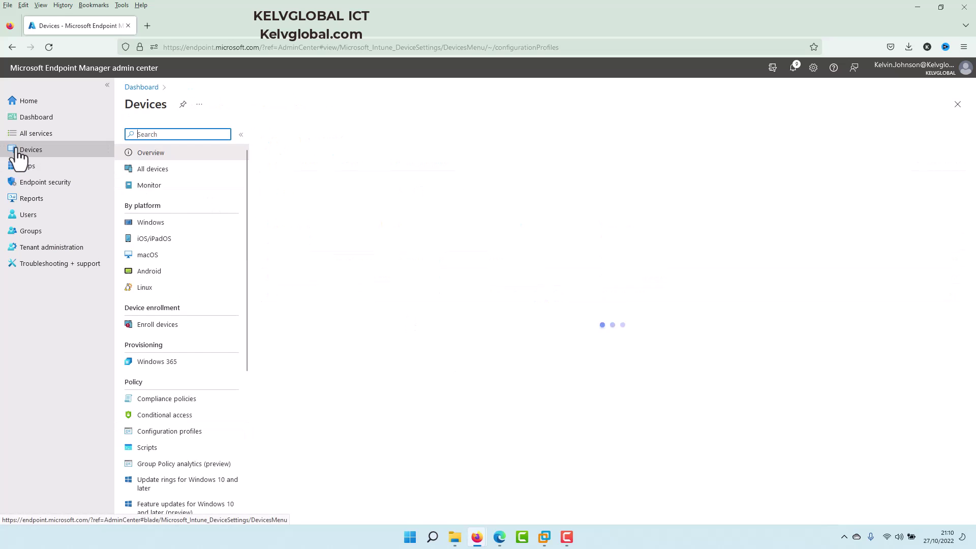
left_click(188, 172)
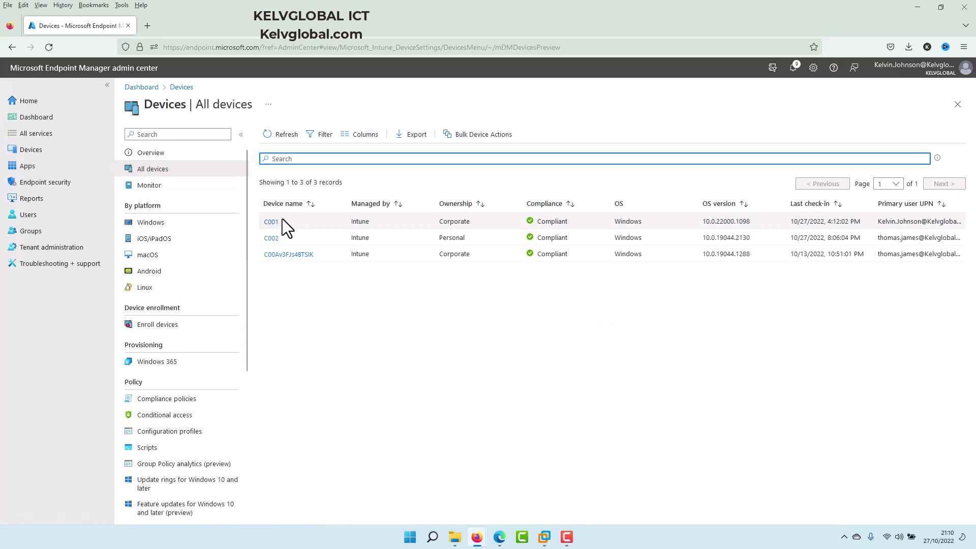
left_click(271, 222)
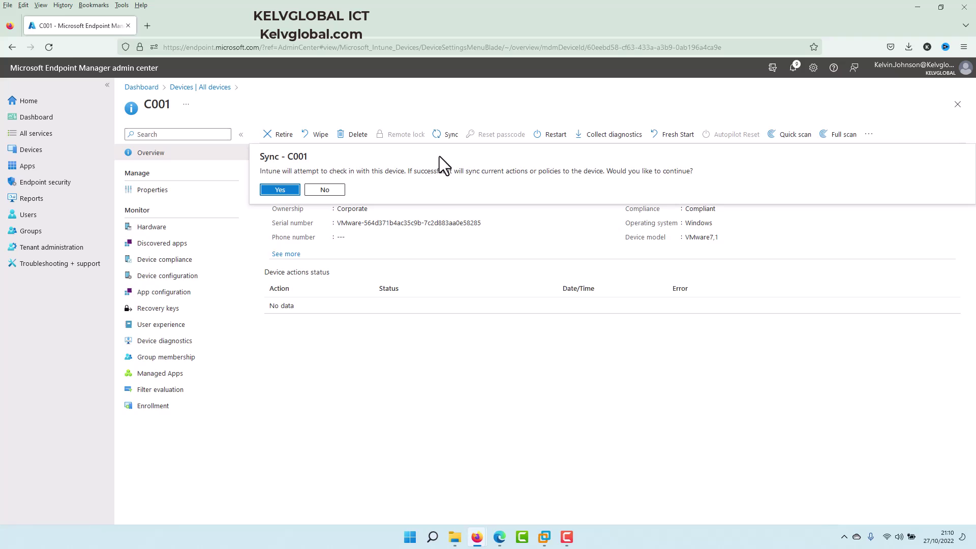
left_click(280, 189)
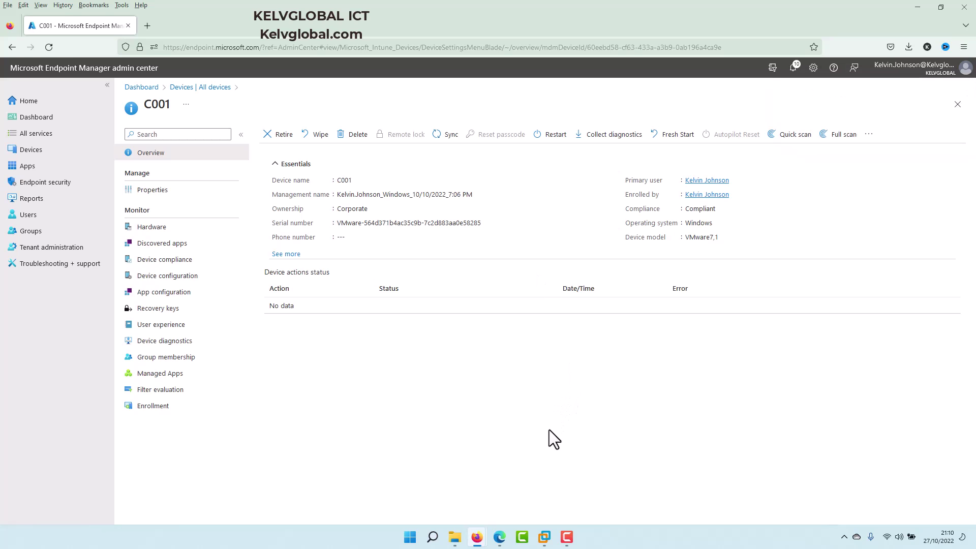
key("F10")
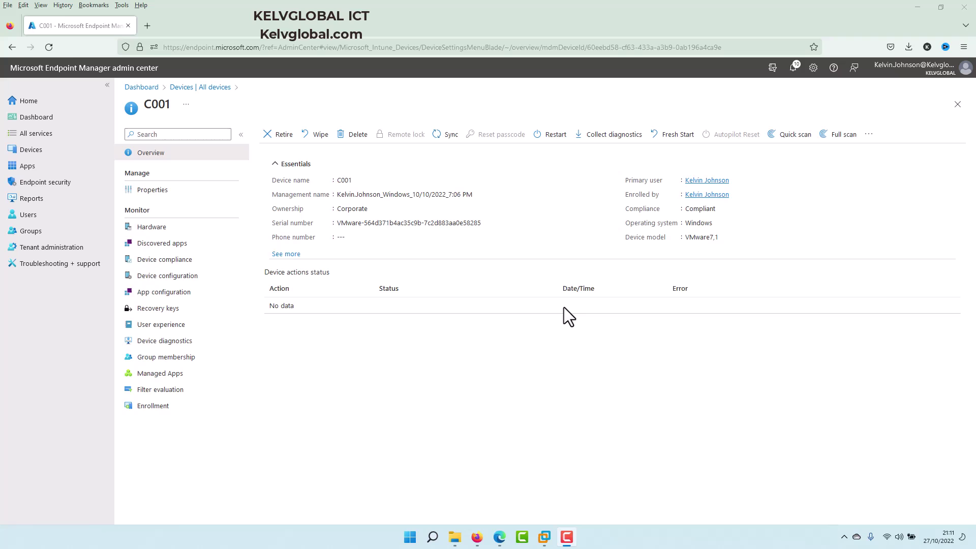